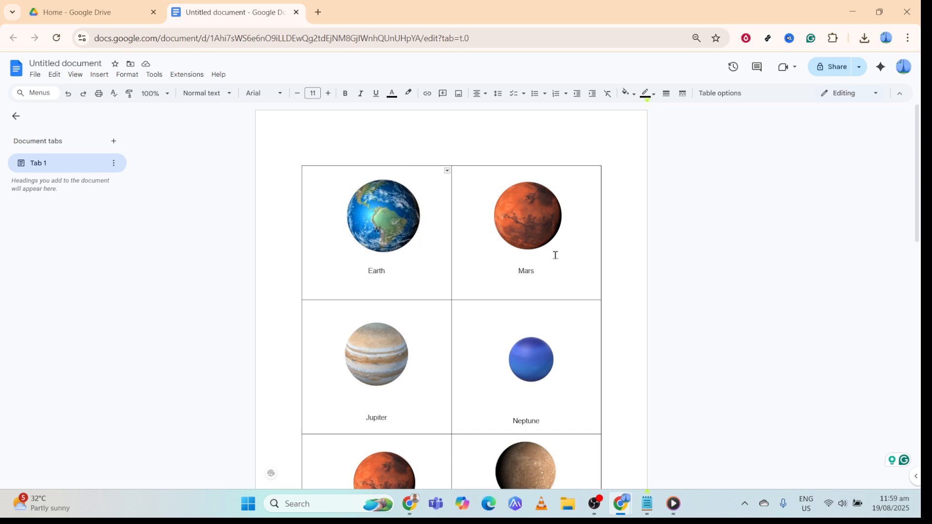
- Switch to Google Drive and create a new blank Google Docs document
left_click(117, 8)
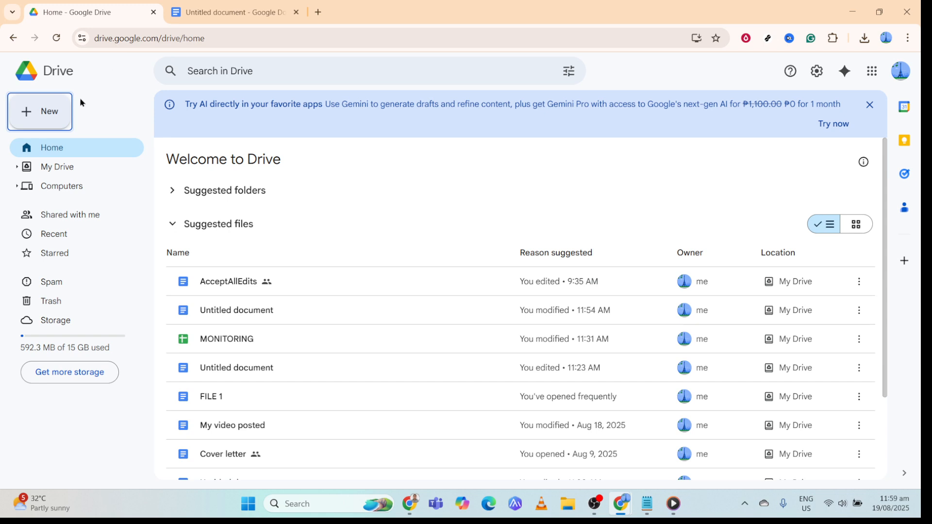
left_click(49, 111)
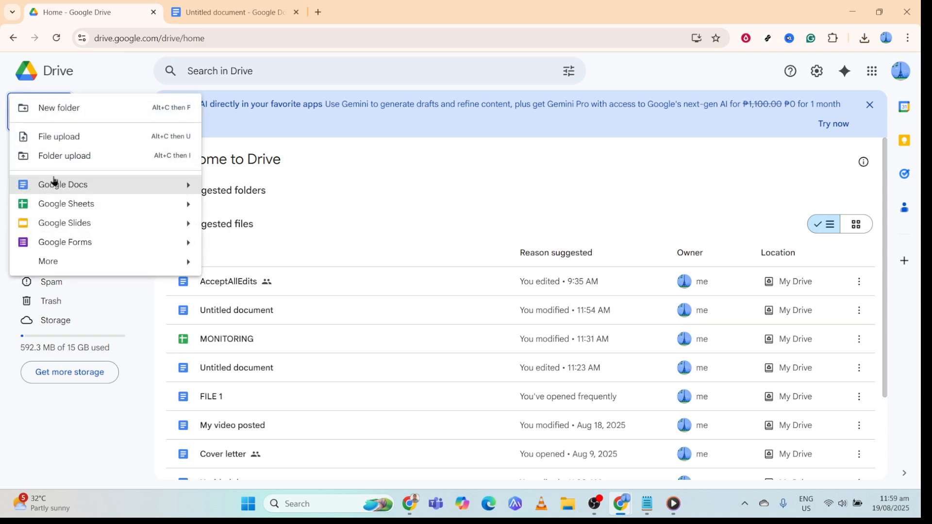
left_click(93, 186)
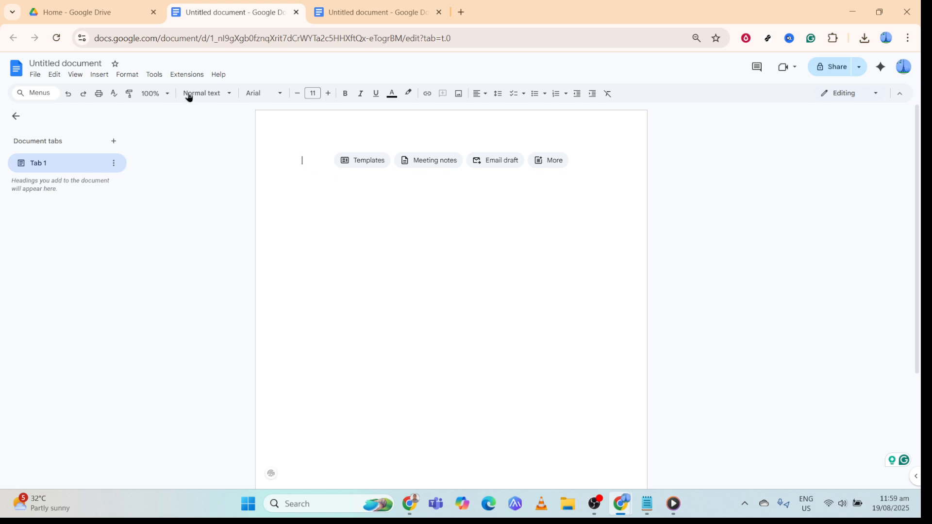
- Insert a table with two columns and three rows into the blank document
left_click(107, 73)
mouse_move(127, 75)
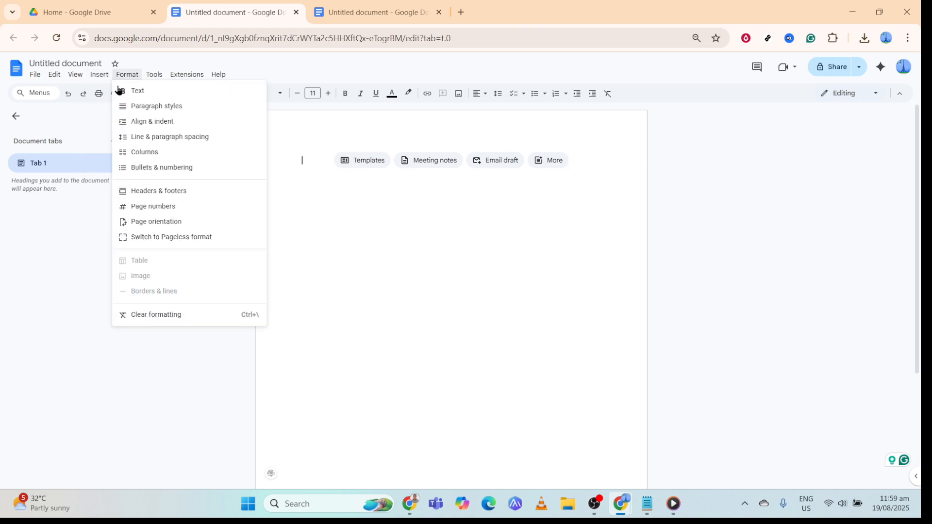
mouse_move(147, 108)
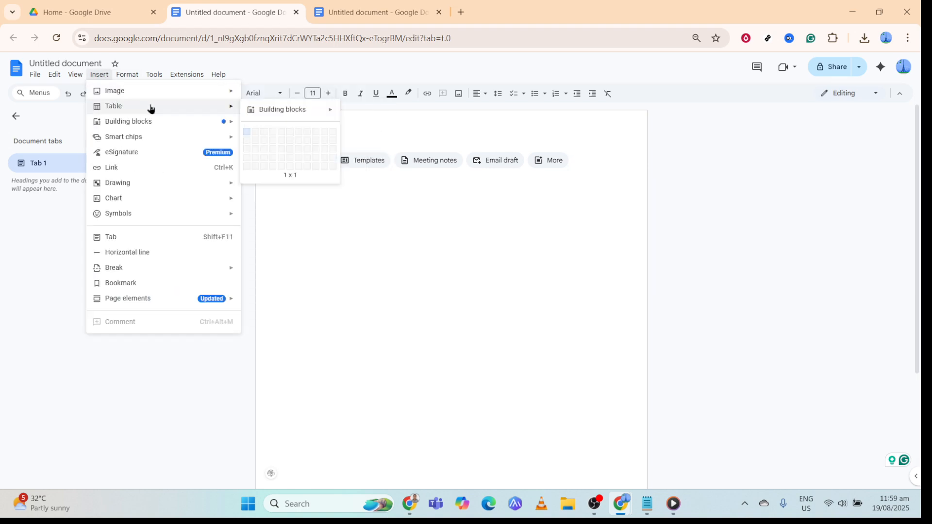
left_click(254, 153)
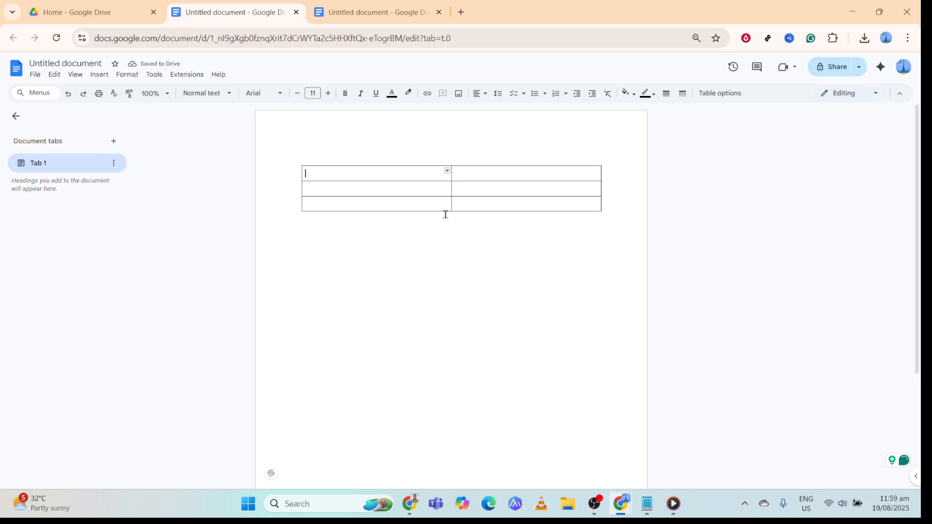
- Stretch the table's last row downward until the table fills most of the page, with the document zoom at 75%
left_click_drag(445, 212, 417, 464)
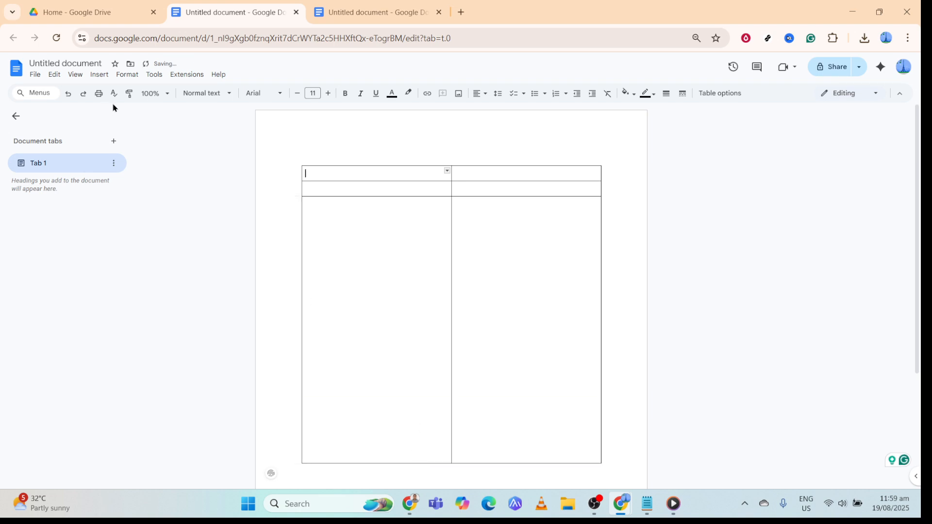
left_click(154, 94)
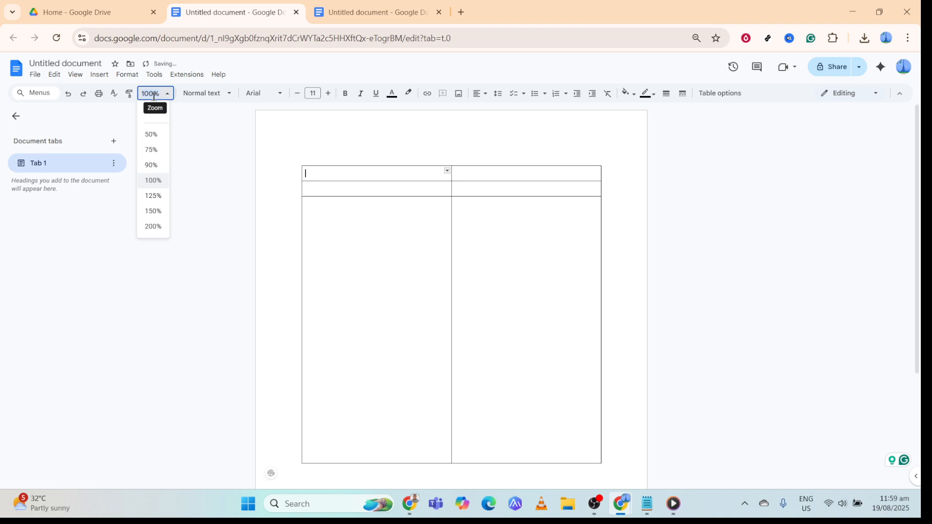
left_click(159, 166)
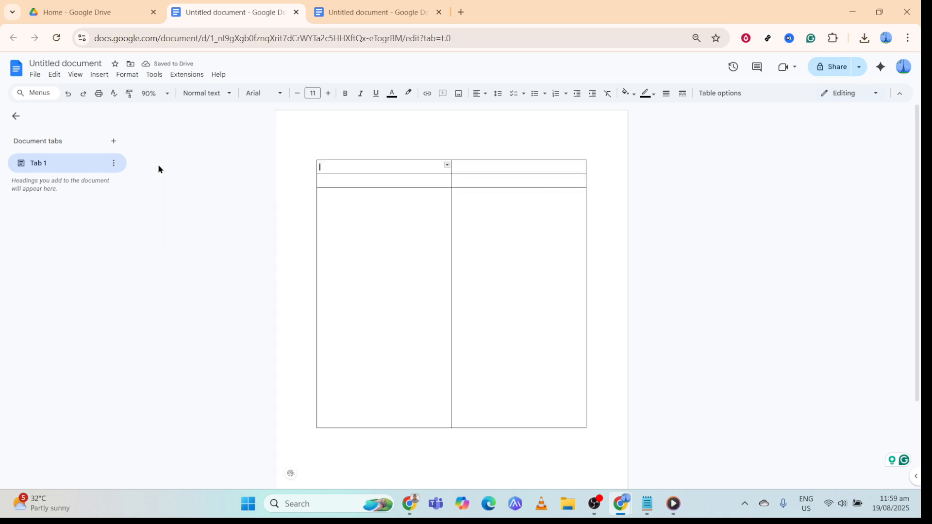
left_click(149, 93)
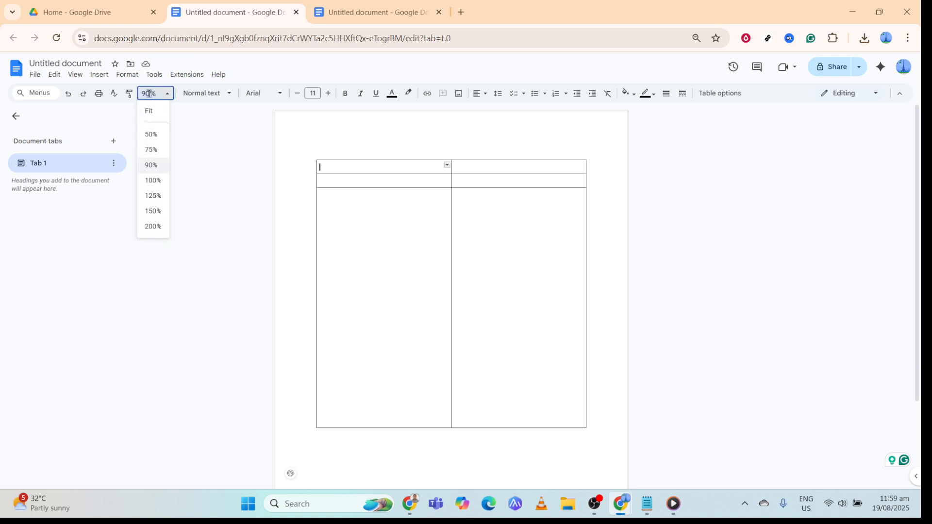
left_click(151, 150)
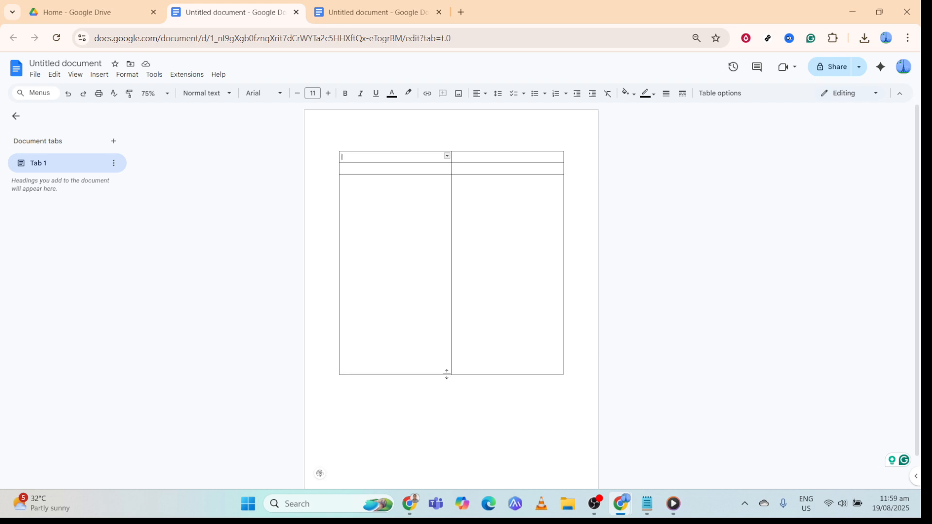
left_click_drag(445, 374, 431, 448)
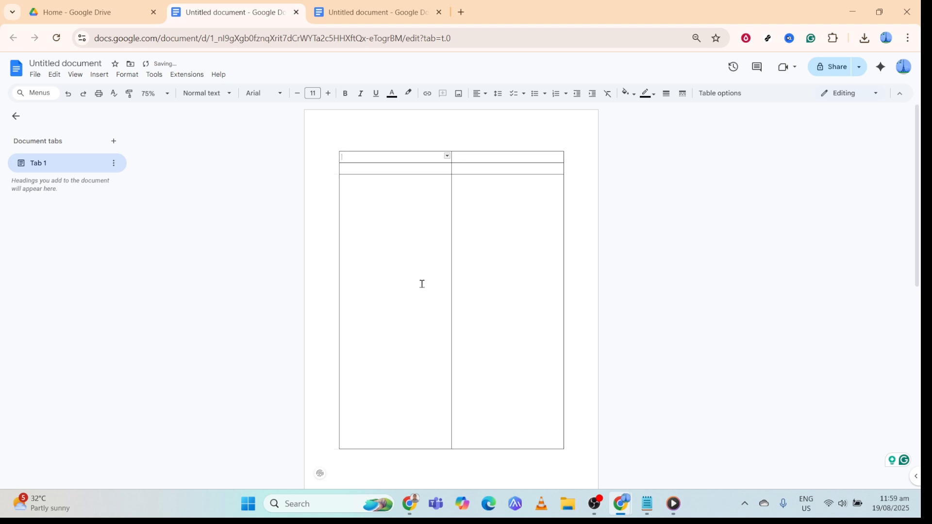
- Distribute the table rows so all three have equal height
double_click(407, 192)
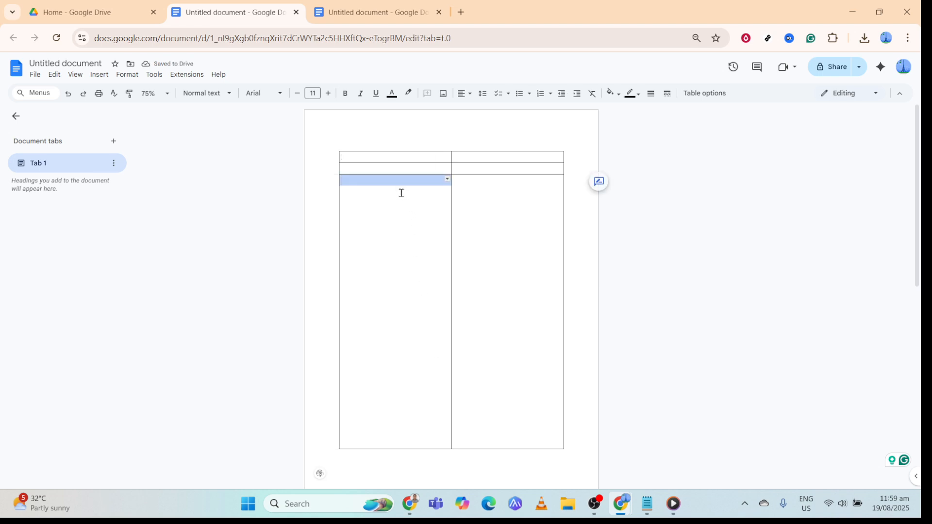
left_click(399, 192)
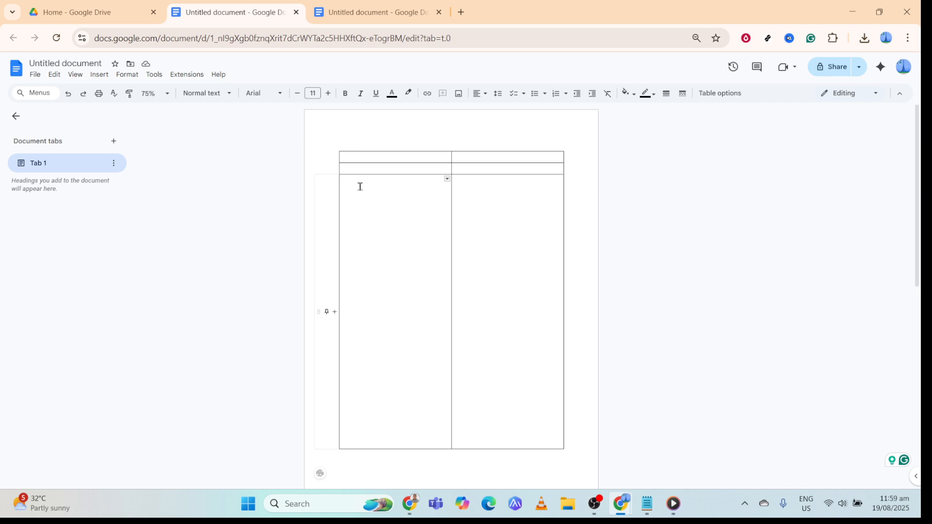
right_click(361, 191)
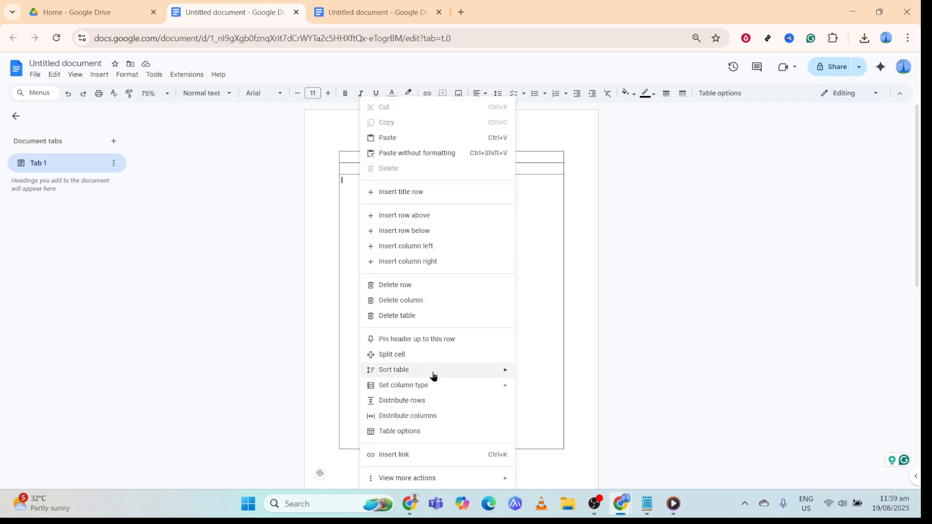
mouse_move(438, 387)
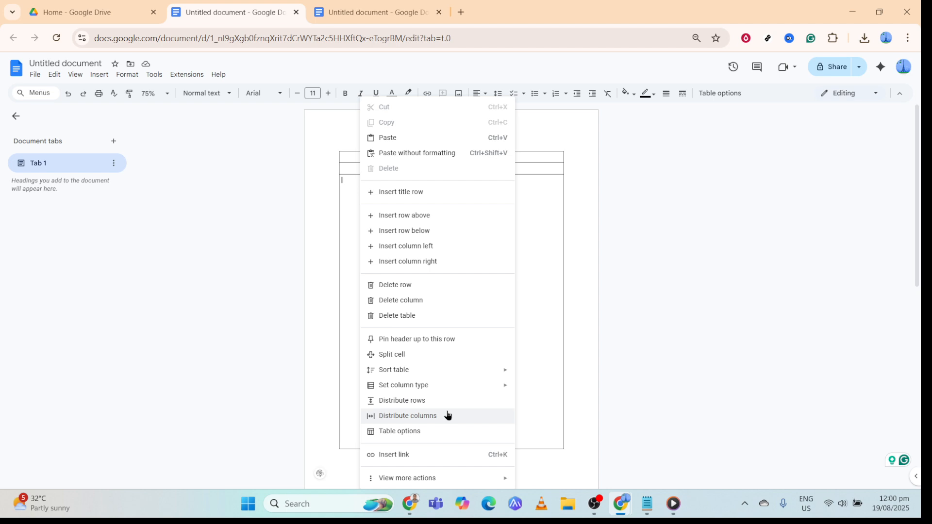
left_click(448, 403)
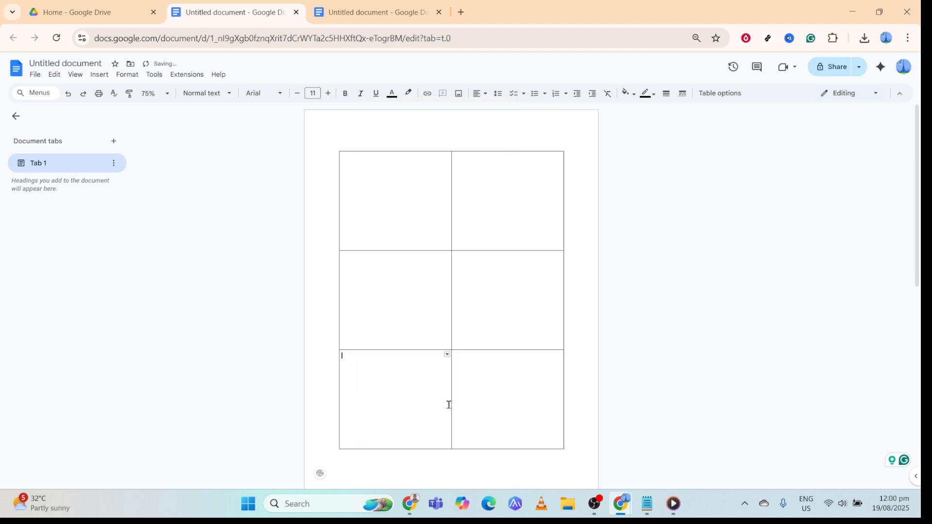
- Center-align the content of all six table cells
left_click(394, 181)
left_click_drag(393, 167, 494, 395)
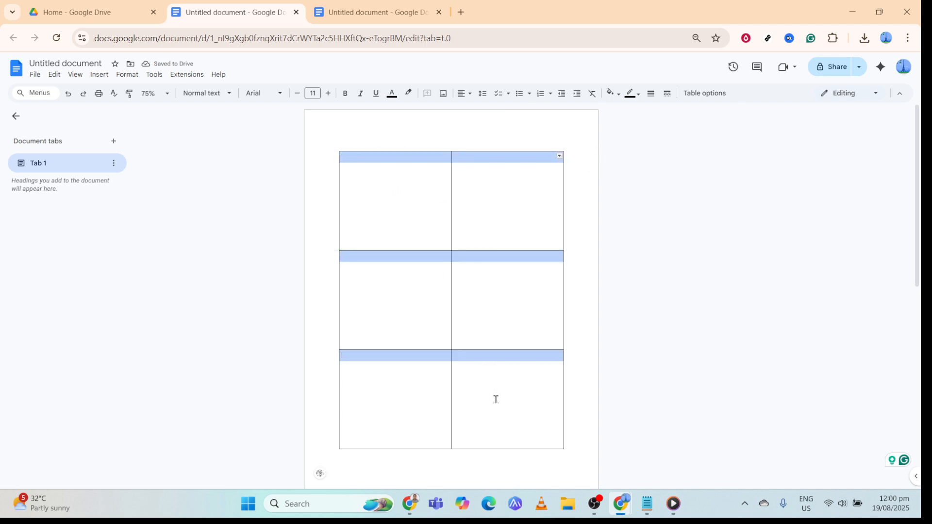
left_click(465, 102)
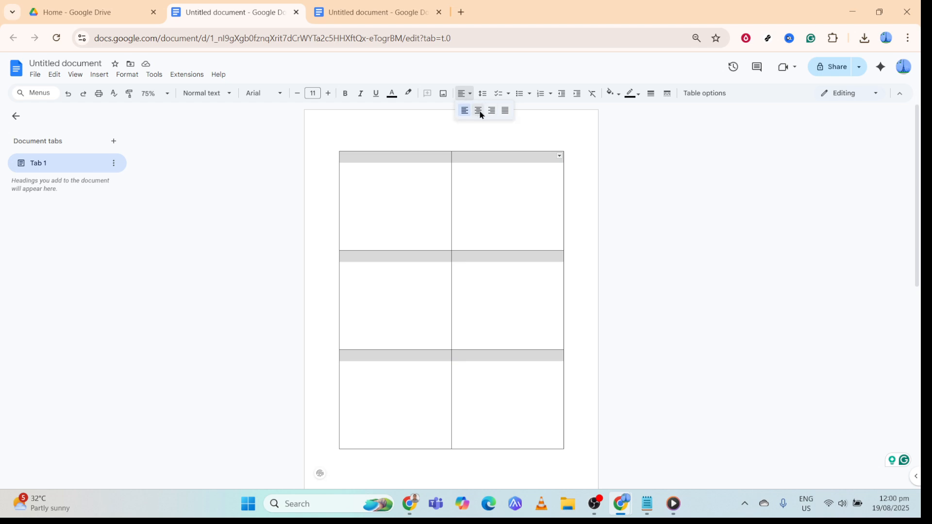
left_click(479, 110)
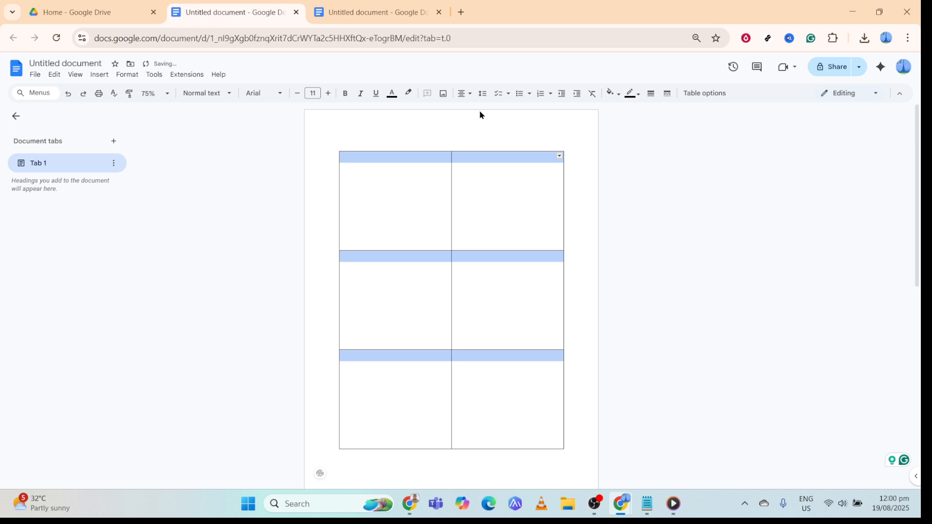
- Insert the Earth picture images.jpeg from the computer's Downloads folder into the first cell of the table
left_click(413, 180)
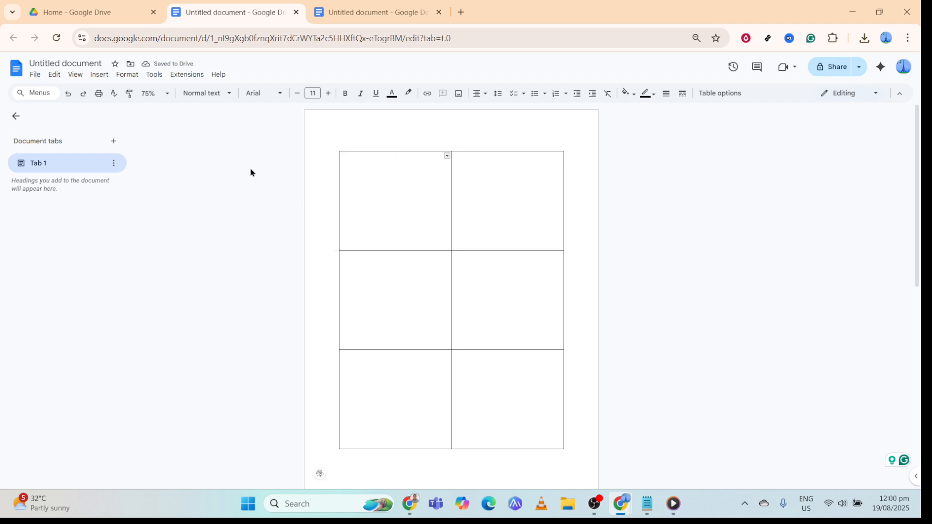
left_click(95, 78)
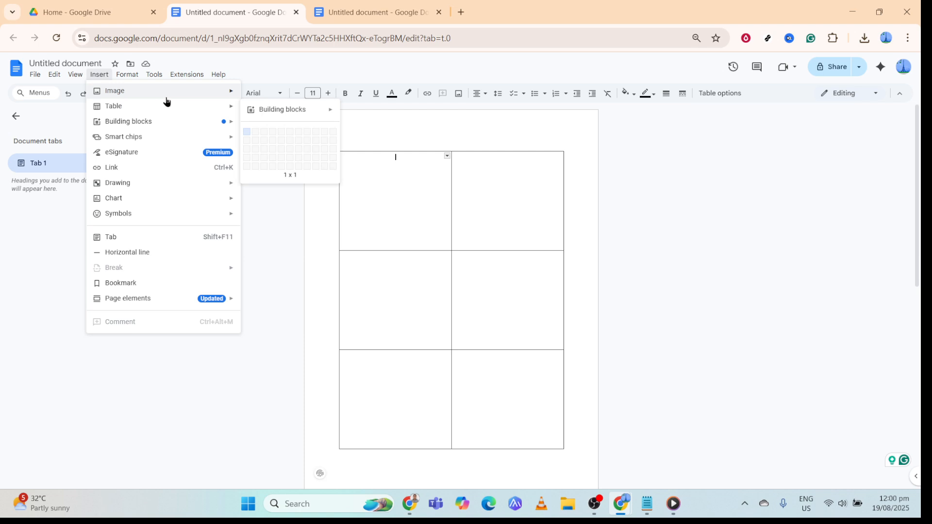
mouse_move(206, 100)
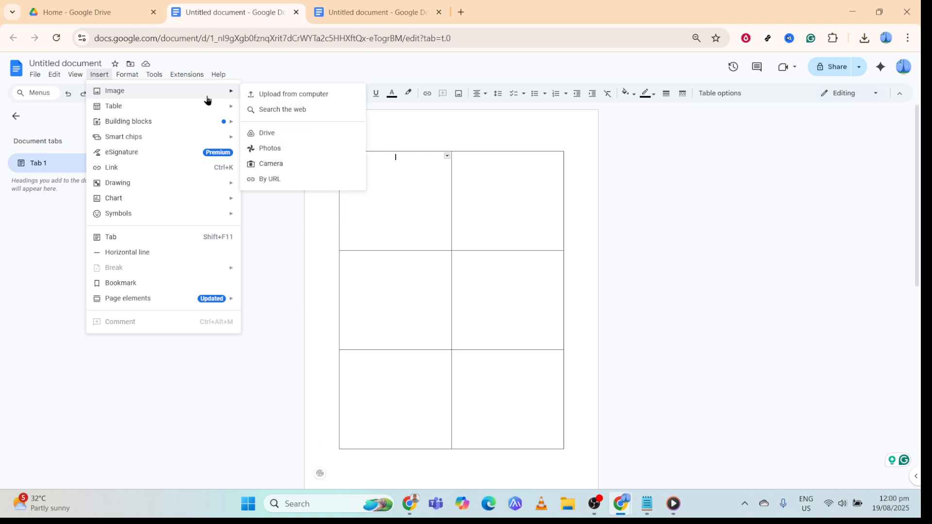
left_click(253, 97)
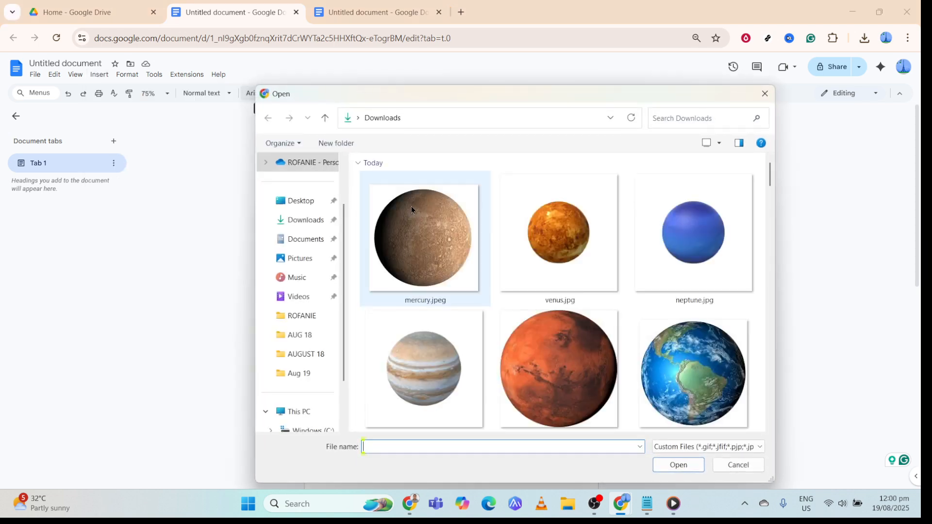
left_click(647, 370)
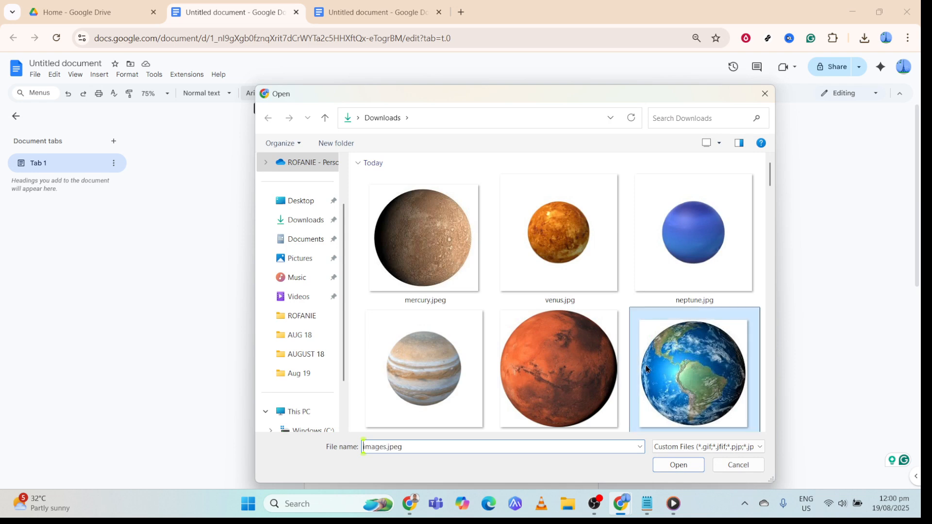
left_click(663, 464)
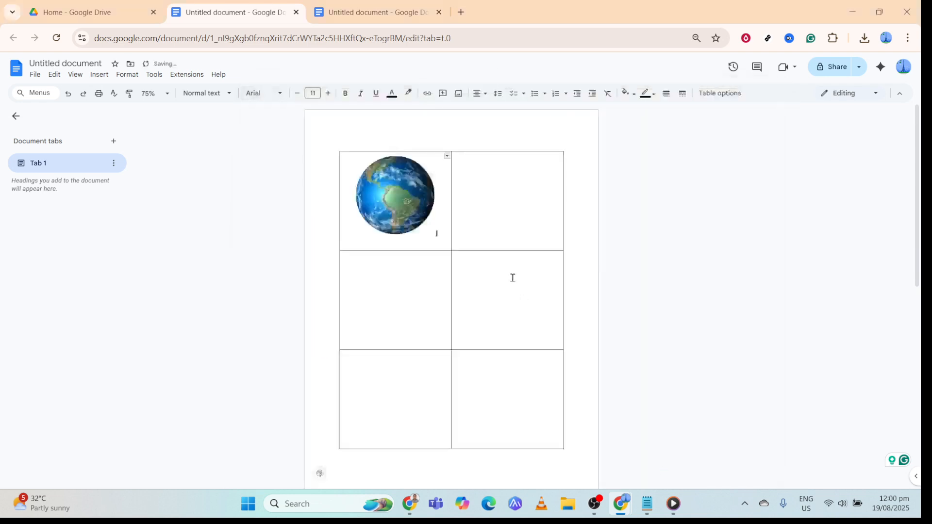
- Shrink the Earth image slightly to leave room beneath it and set its text wrapping to behind text
left_click(404, 227)
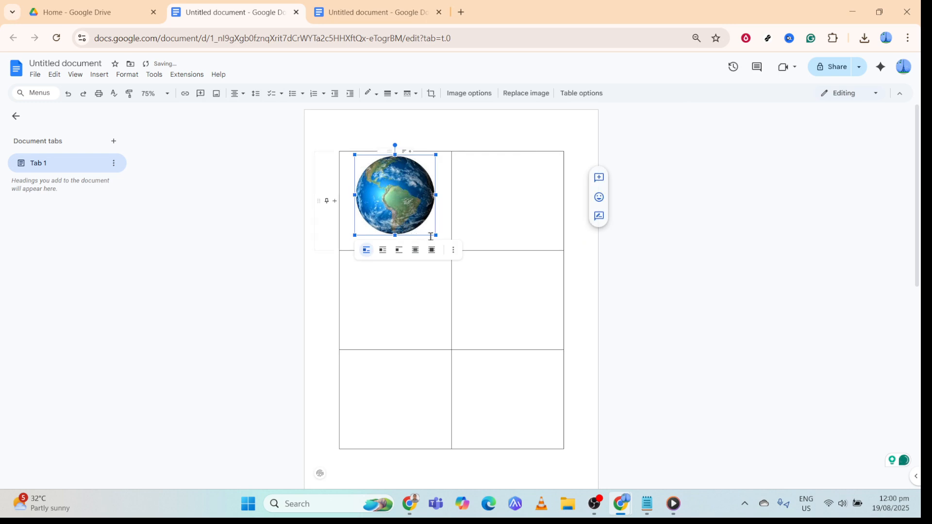
left_click_drag(433, 234, 423, 225)
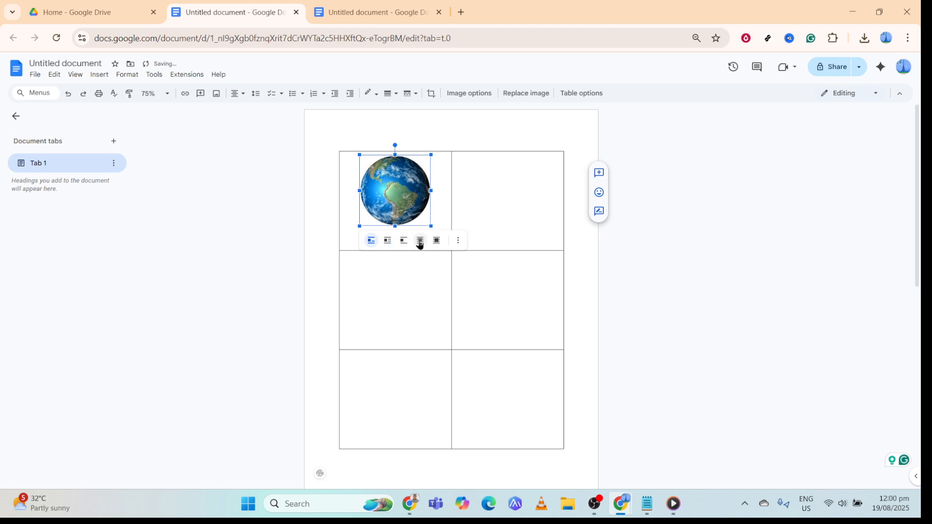
left_click(420, 241)
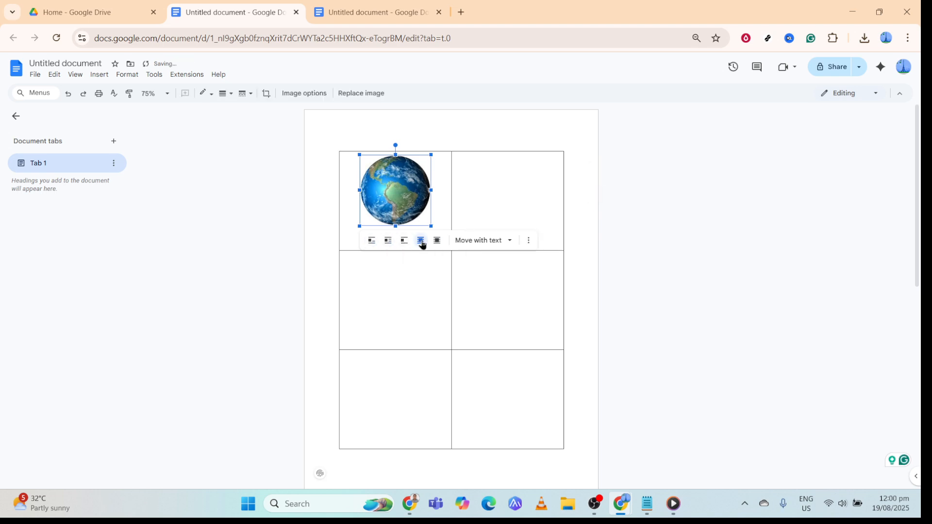
left_click(440, 215)
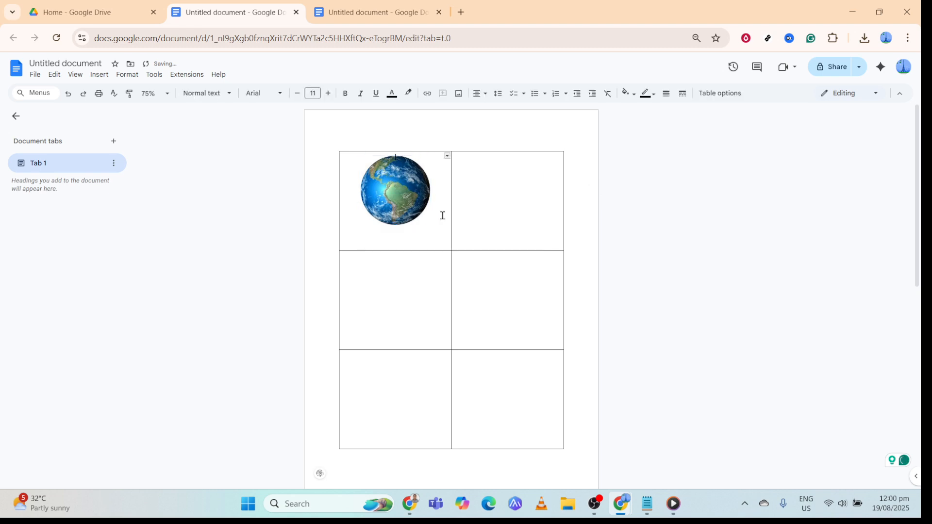
- Add the label "Earth" at font size 18 below the planet image in the first cell
double_click(397, 238)
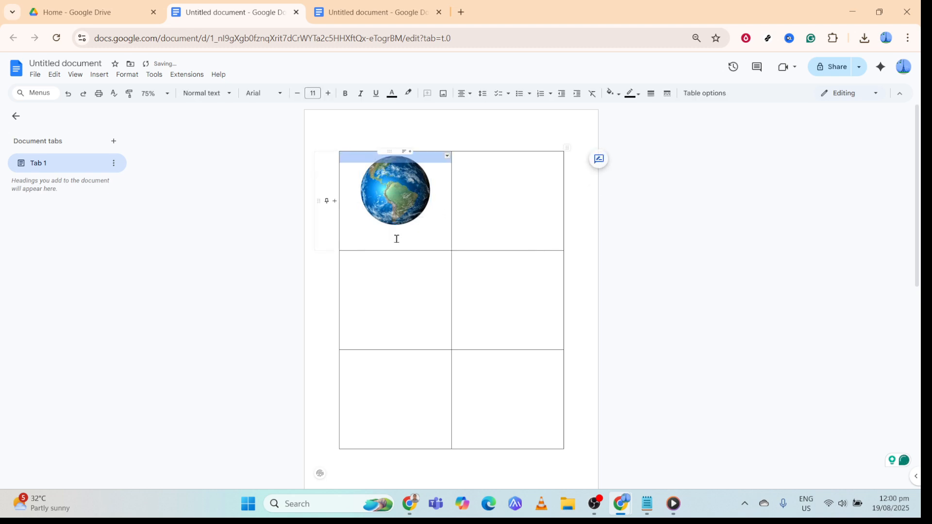
left_click(399, 231)
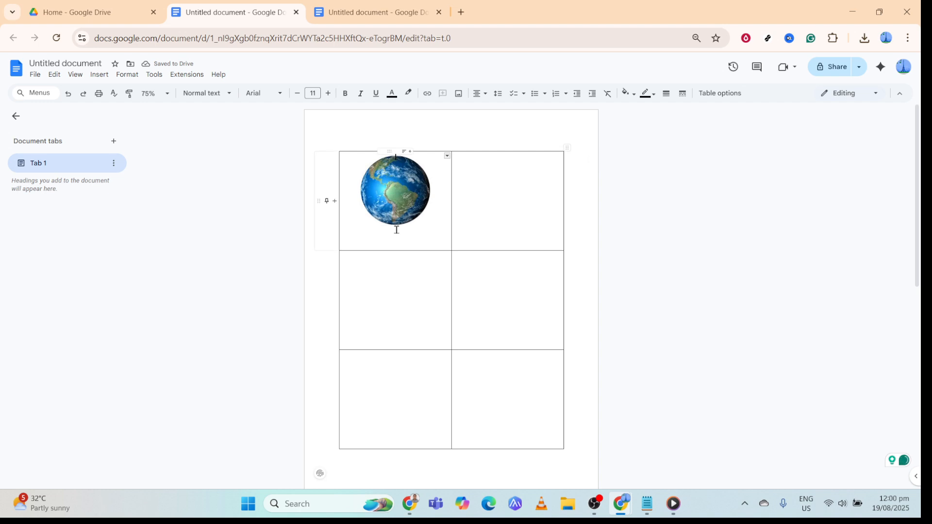
key("Return")
key("Return")
type("Earth")
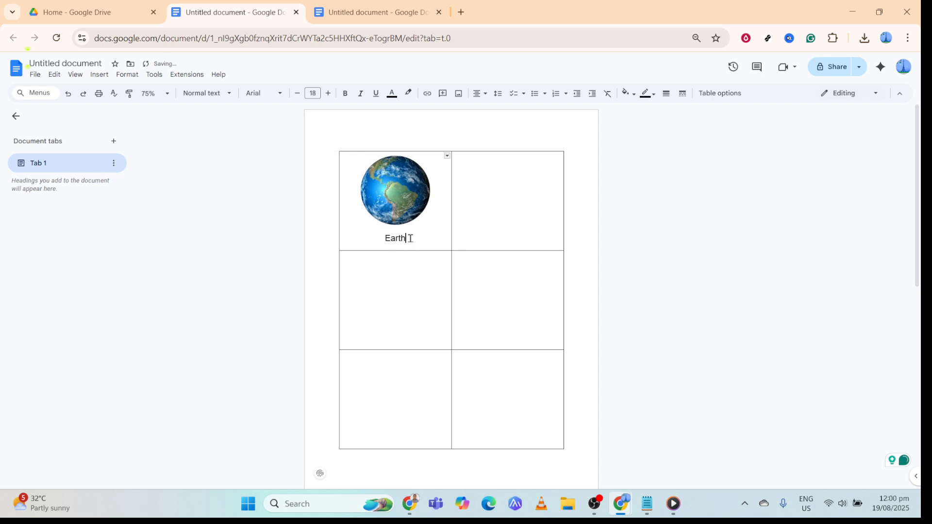